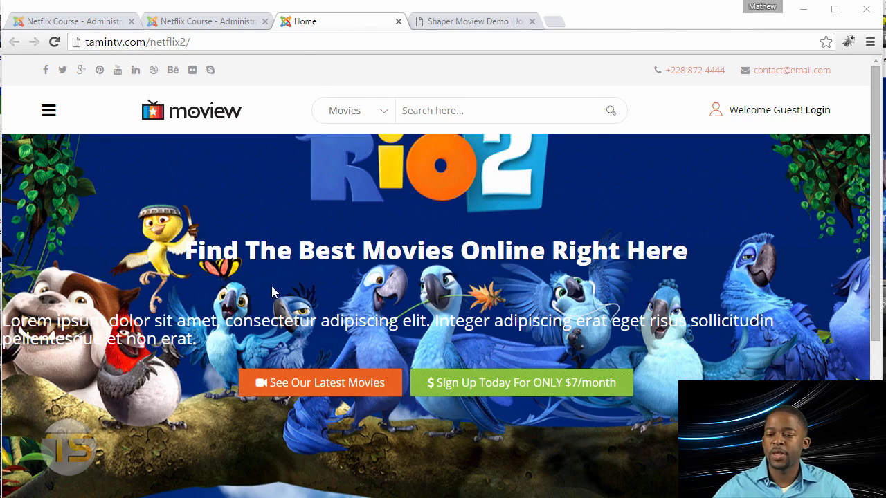
# - Open the website's navigation menu on the home page to review its entries
pyautogui.click(47, 112)
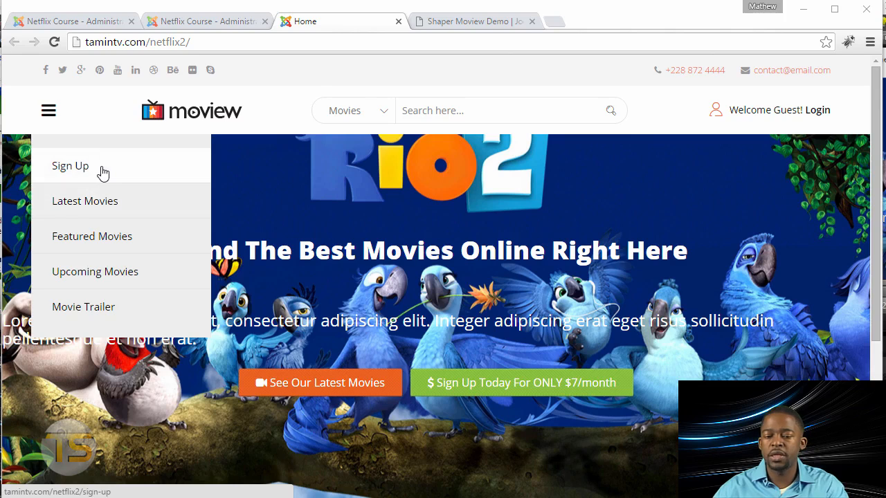
pyautogui.moveTo(49, 110)
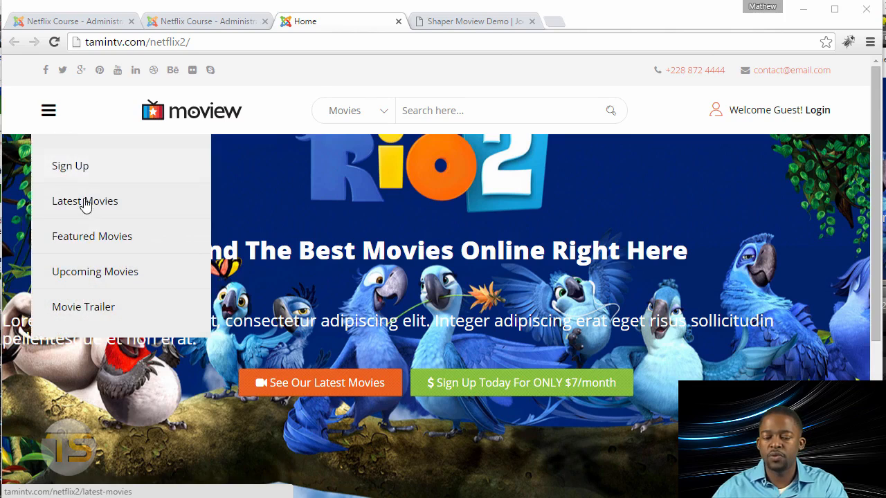
# - Set the access level of the Latest Movies menu item to Registered in the Joomla administration, then save and close it
pyautogui.click(62, 24)
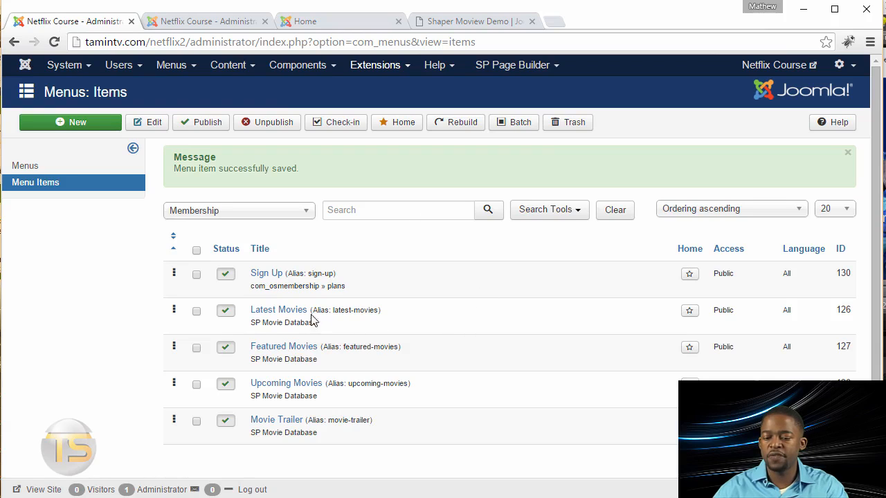
pyautogui.click(289, 311)
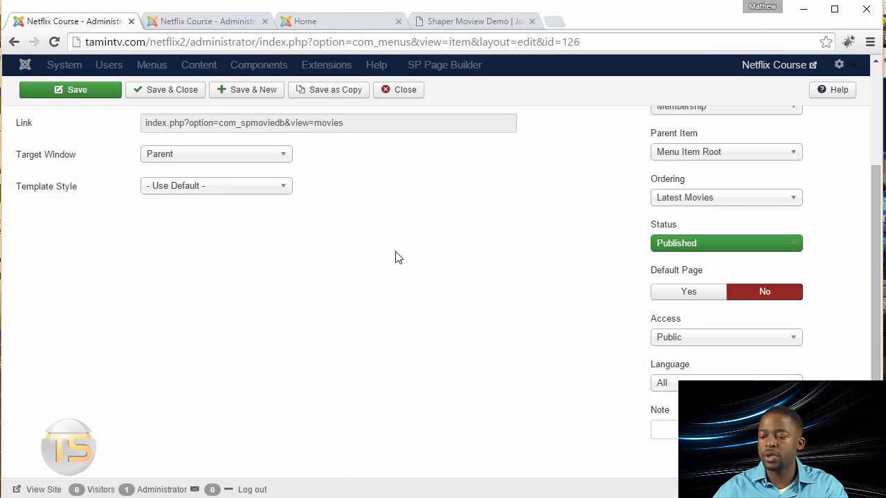
pyautogui.scroll(2, 835, 320)
pyautogui.scroll(-2, 720, 277)
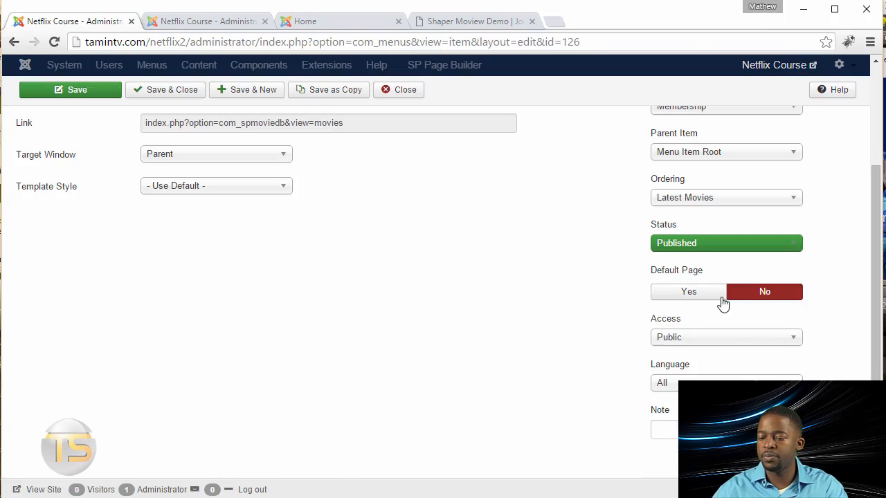
pyautogui.click(706, 344)
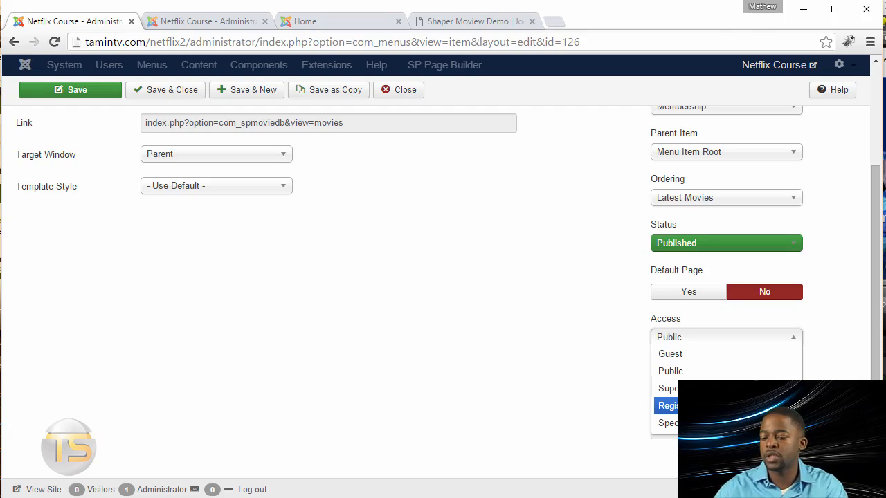
pyautogui.click(727, 406)
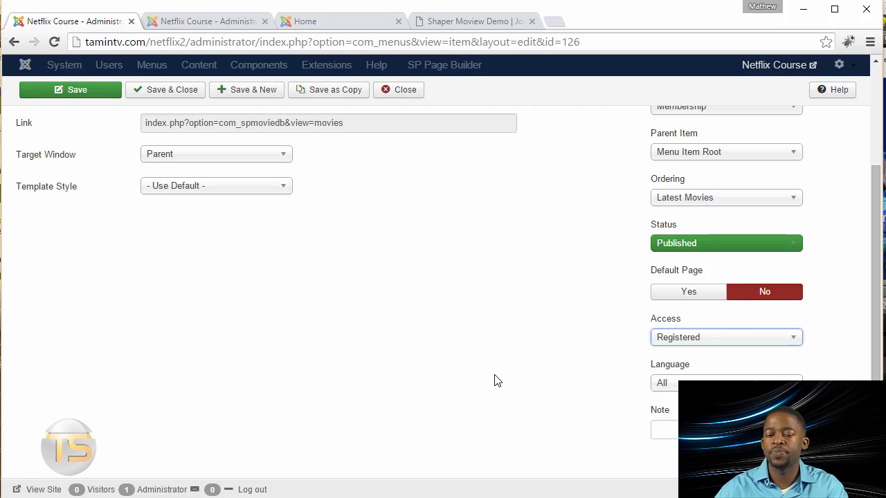
pyautogui.scroll(2, 494, 380)
pyautogui.click(169, 125)
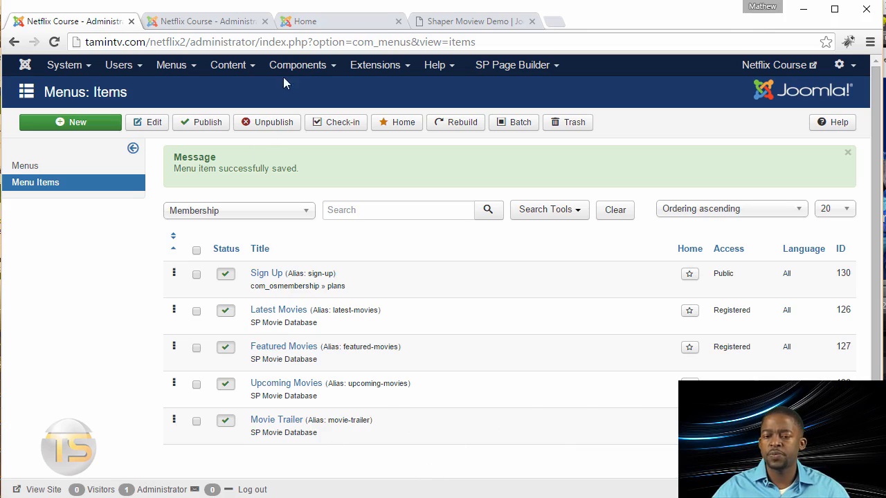
# - Open the SP Movie Database Search module for editing from the site's module list
pyautogui.click(186, 22)
pyautogui.click(367, 75)
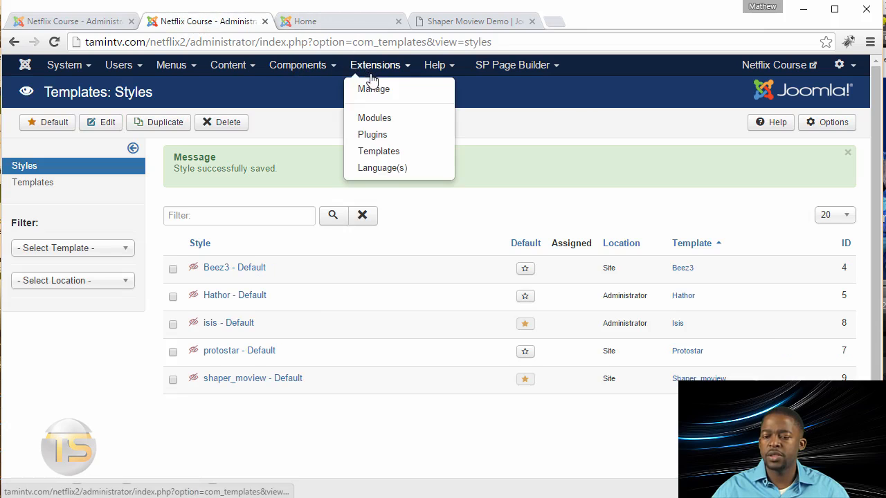
pyautogui.click(376, 122)
pyautogui.scroll(-5, 425, 340)
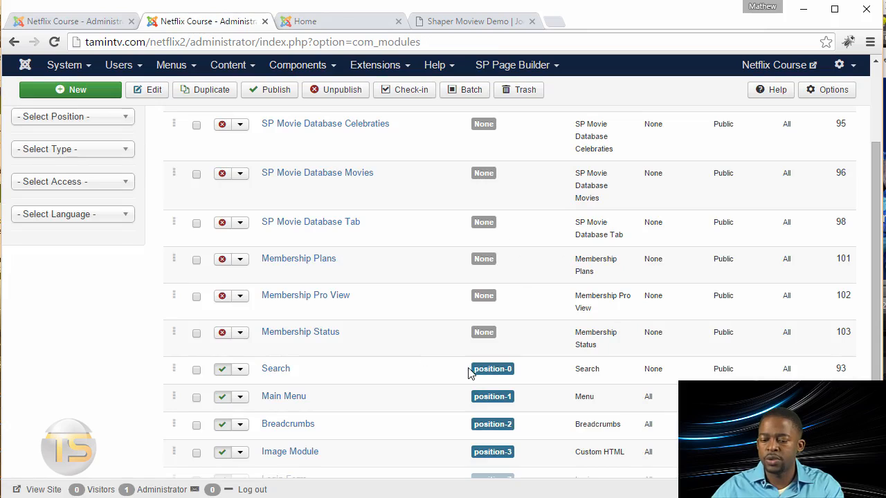
pyautogui.scroll(-3, 454, 374)
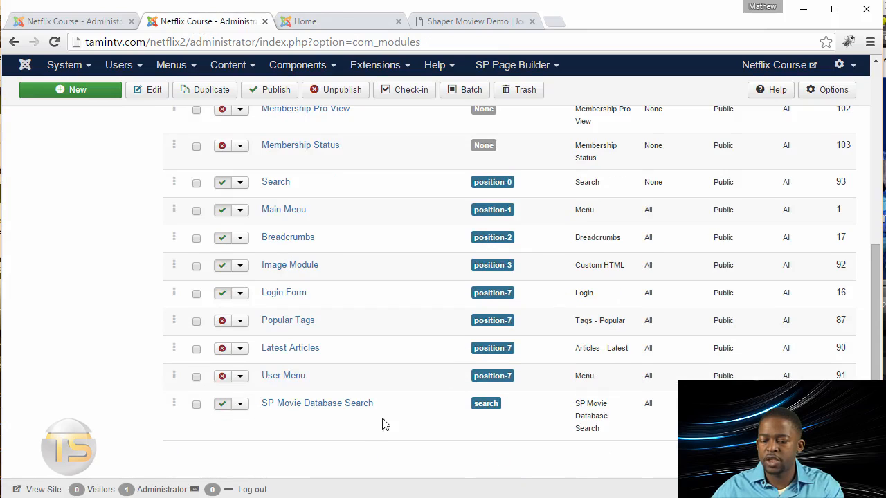
pyautogui.click(337, 409)
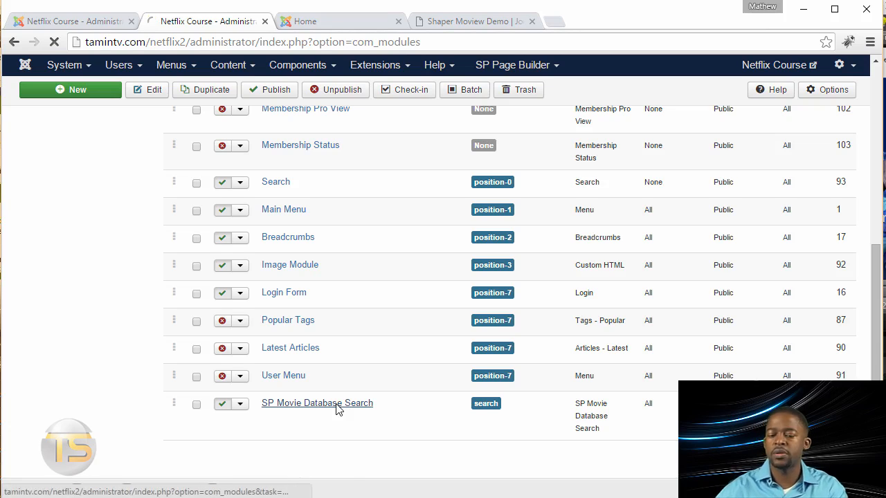
# - Set the search module's access level to Registered and save the module
pyautogui.scroll(-3, 336, 409)
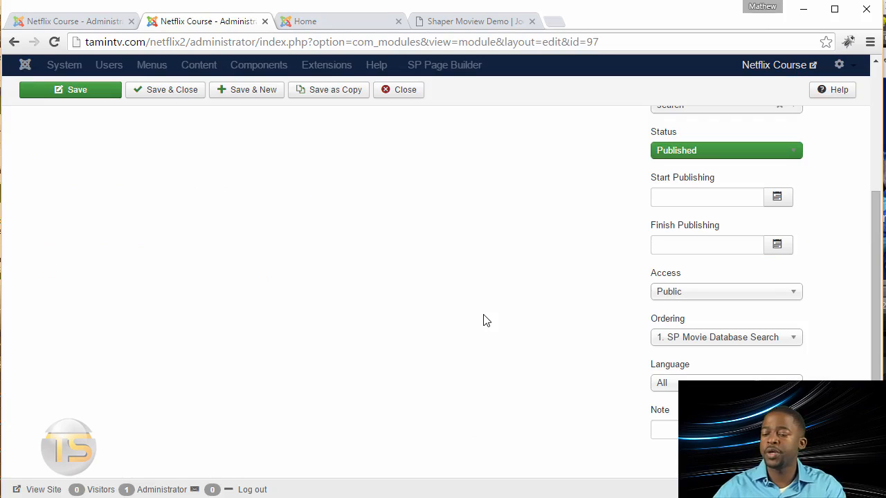
pyautogui.click(708, 297)
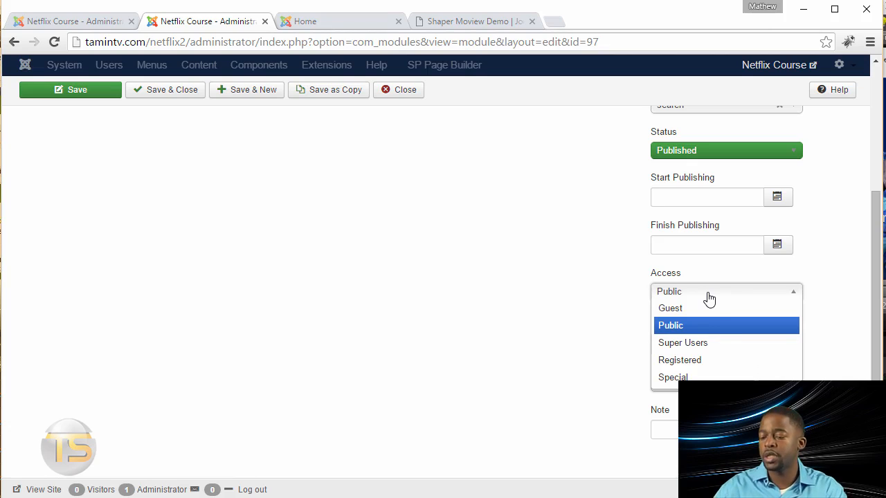
pyautogui.click(702, 360)
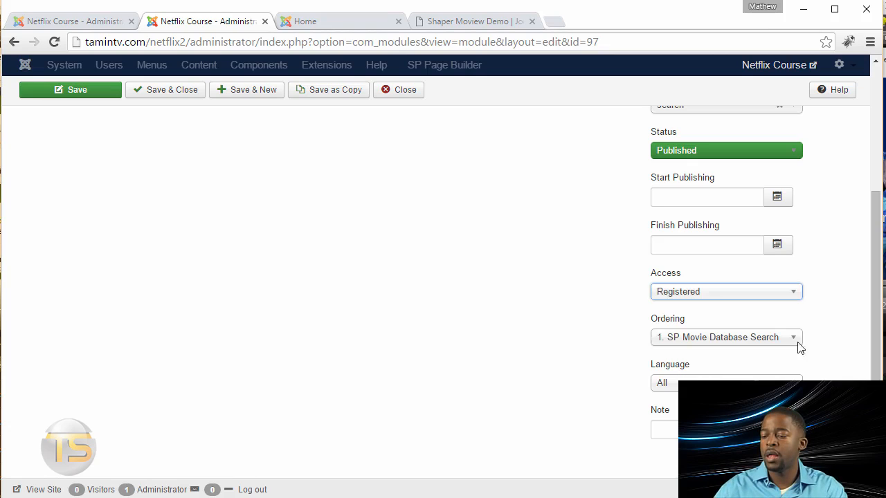
pyautogui.click(836, 323)
pyautogui.scroll(3, 834, 323)
pyautogui.click(318, 23)
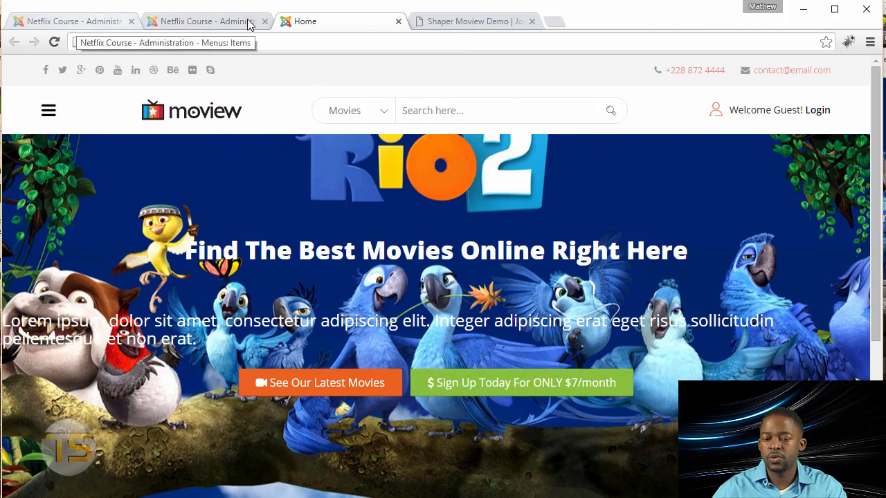
pyautogui.click(201, 21)
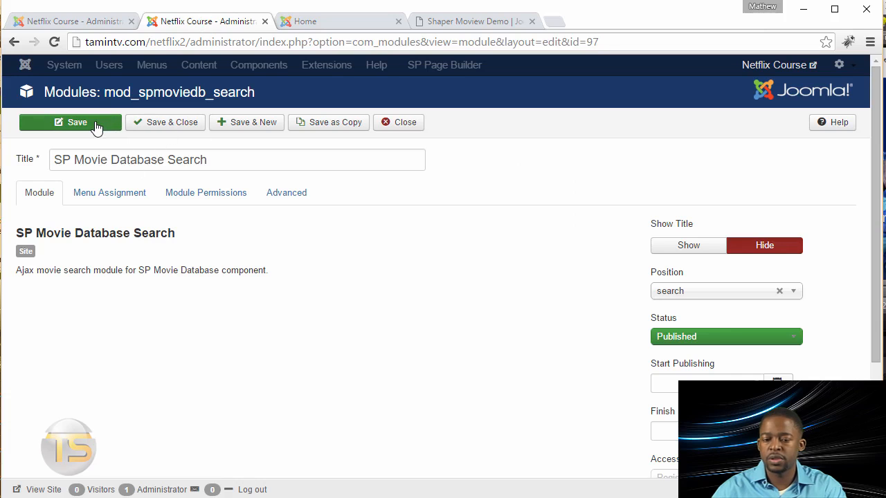
# - Reload the website's home page to check the guest view, then open the Sign Up page from its navigation menu
pyautogui.hotkey('ctrl', 'Tab')
pyautogui.click(54, 43)
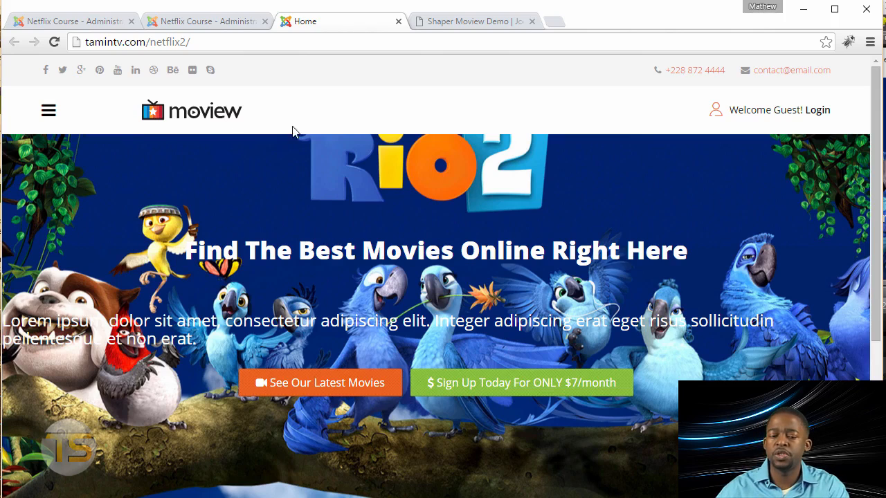
pyautogui.click(51, 116)
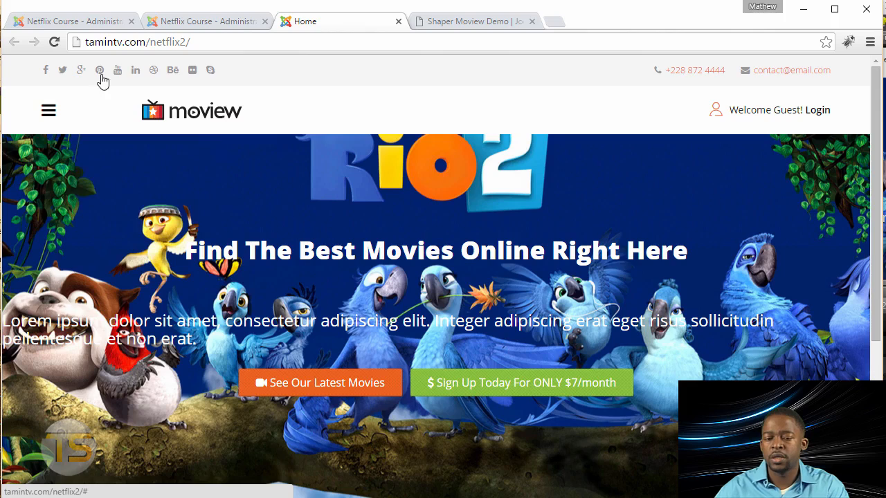
pyautogui.click(52, 119)
pyautogui.click(75, 174)
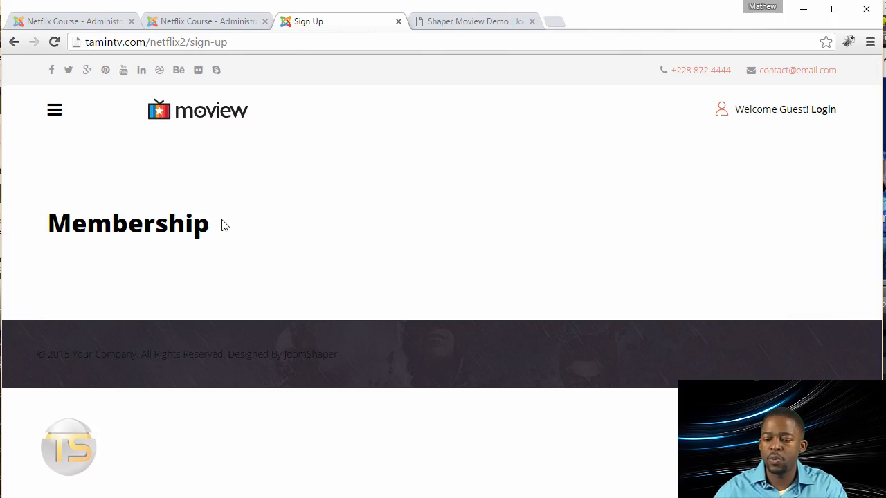
# - Publish the Basic, Medium Plan and Advance Plan subscription plans together in the Plan Manager
pyautogui.click(76, 24)
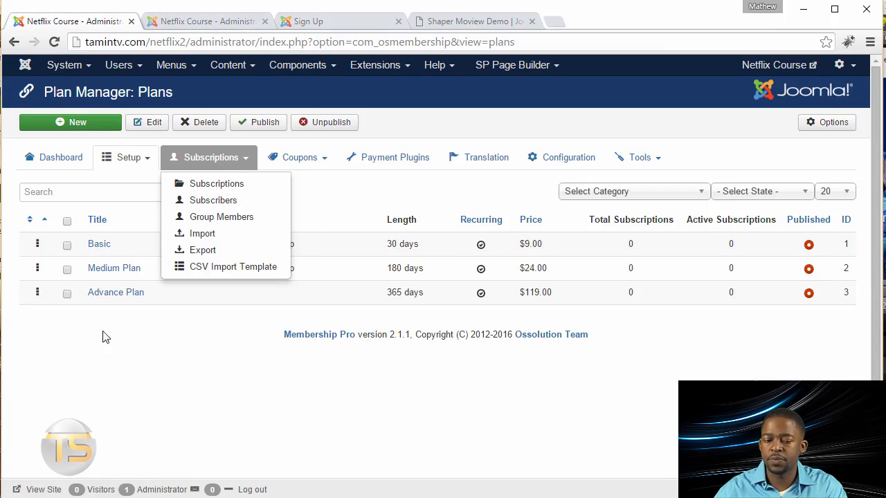
pyautogui.click(67, 221)
pyautogui.click(257, 124)
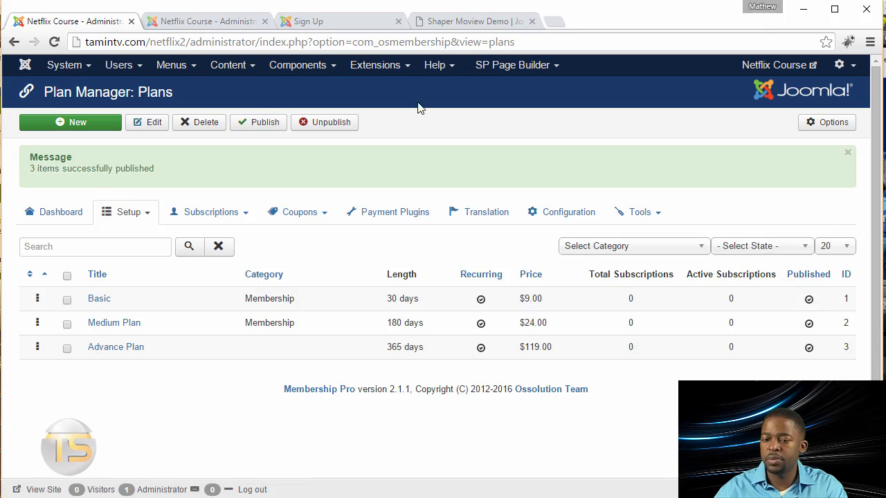
# - Reload the website's Sign Up page and examine the membership plans offered there
pyautogui.click(331, 25)
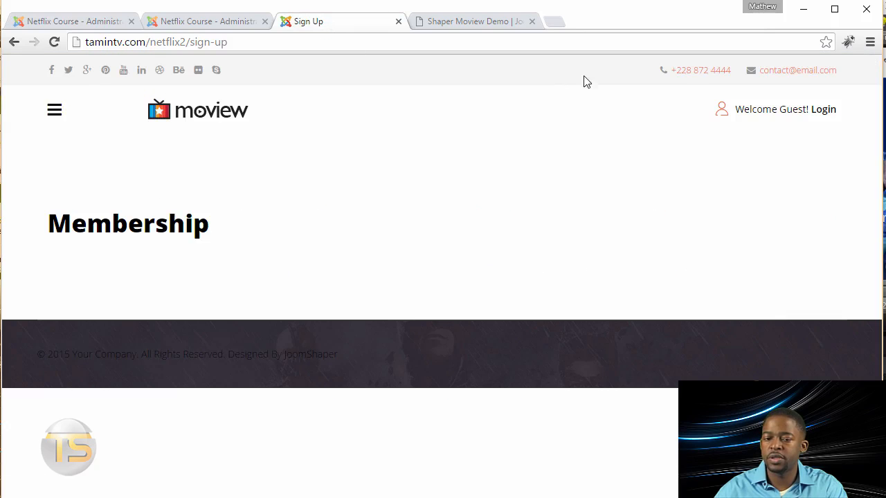
pyautogui.click(57, 42)
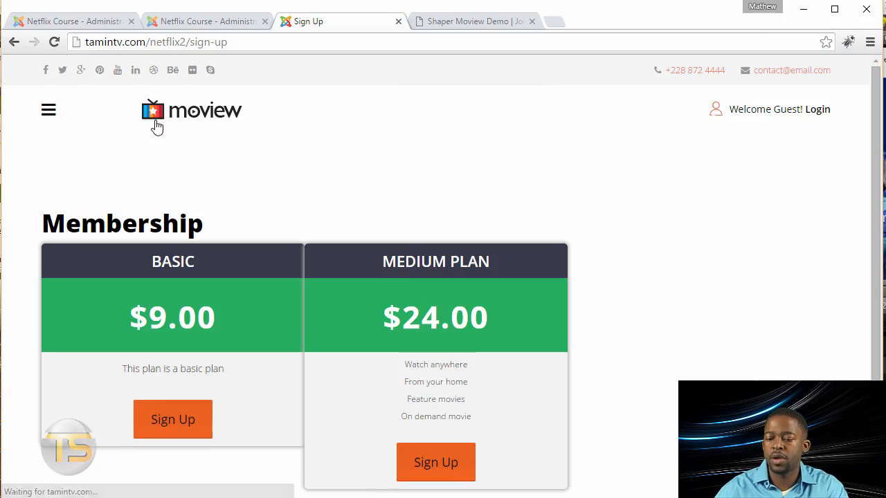
pyautogui.scroll(-3, 593, 334)
pyautogui.scroll(3, 495, 300)
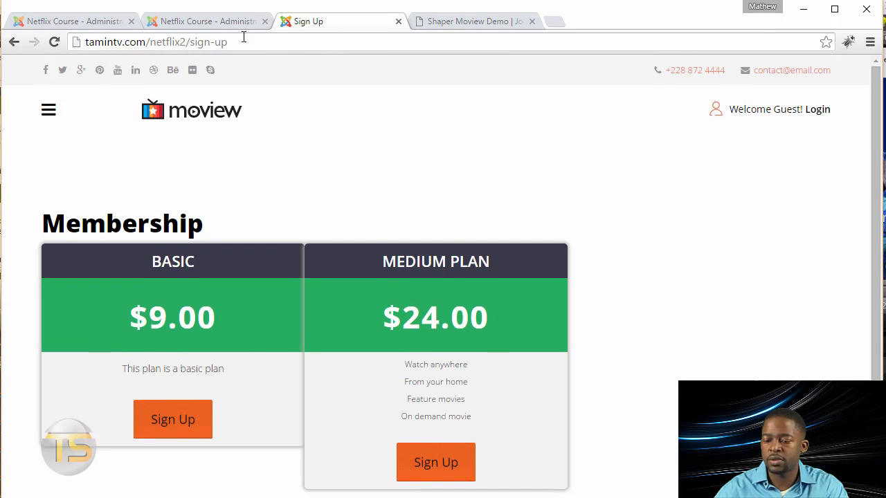
pyautogui.scroll(-3, 655, 349)
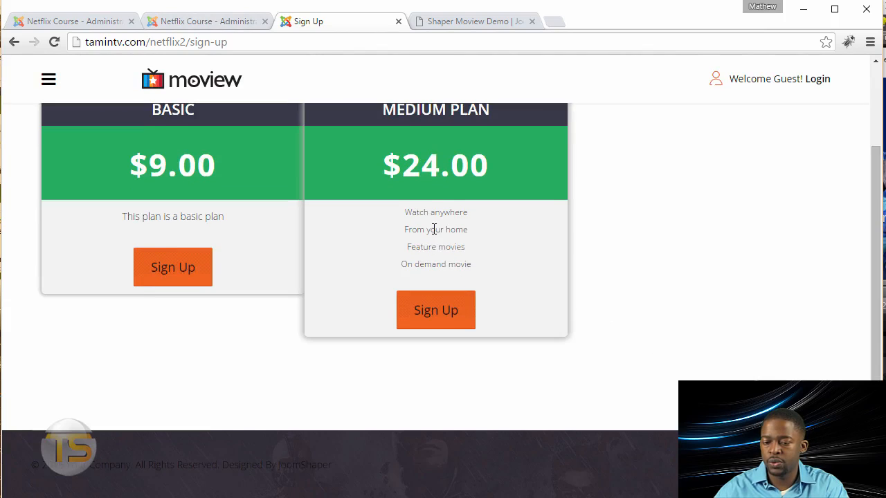
pyautogui.scroll(3, 488, 263)
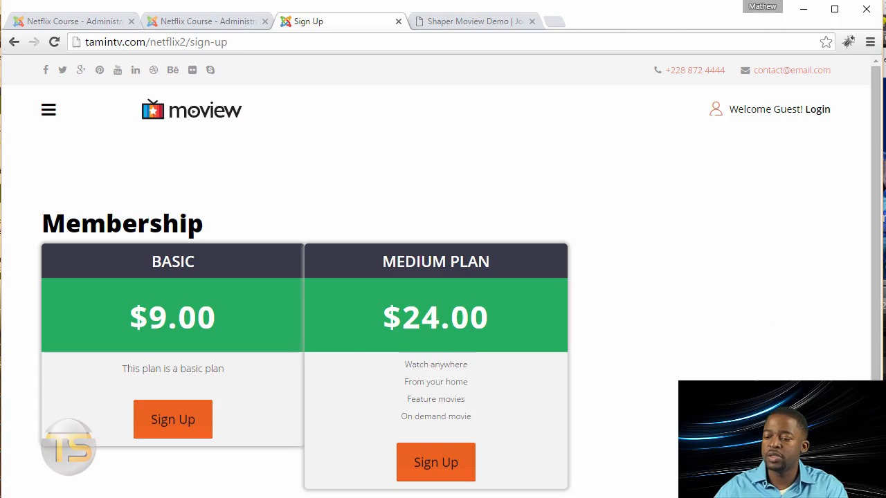
# - Assign the Advance Plan to the Membership category in the Plan Manager, then save and close the plan
pyautogui.click(67, 22)
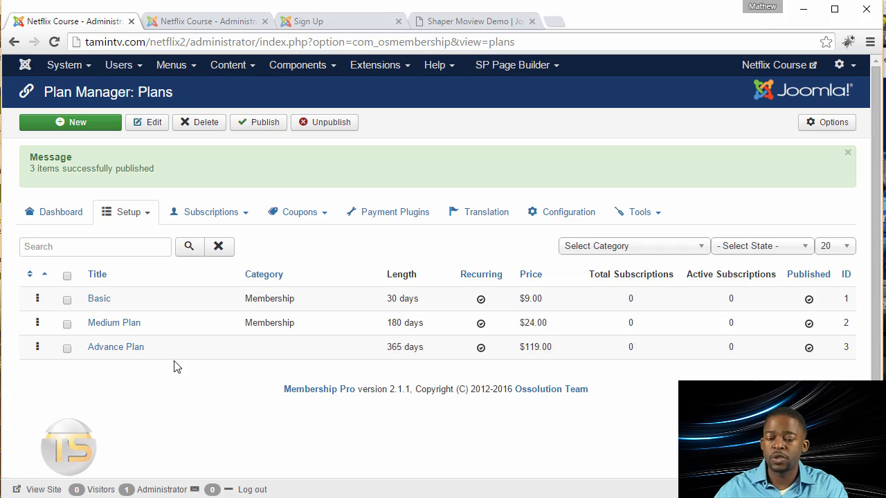
pyautogui.click(115, 353)
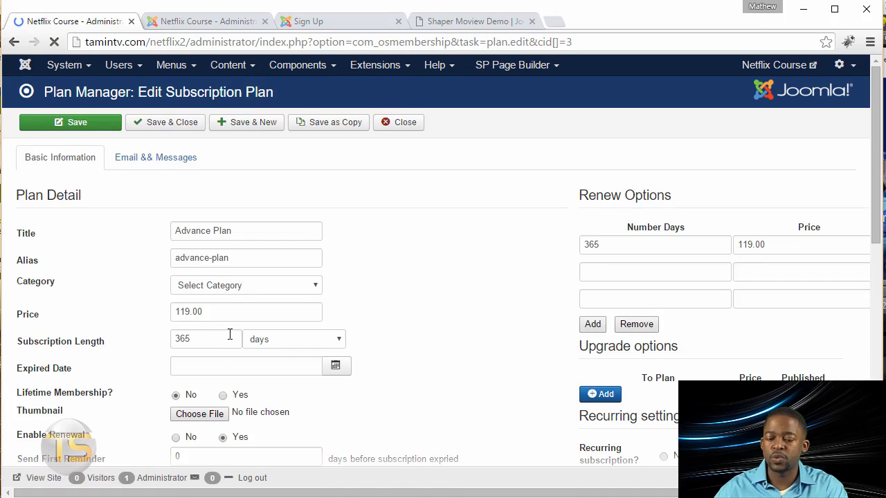
pyautogui.click(201, 290)
pyautogui.click(204, 310)
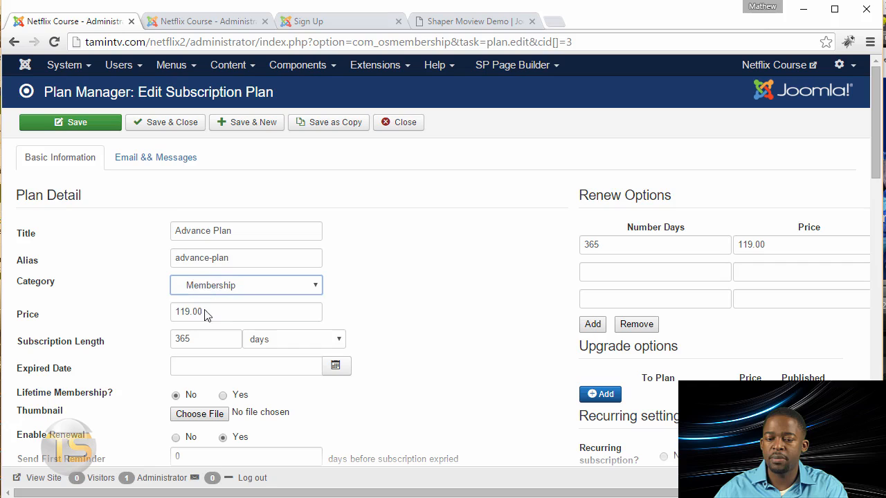
pyautogui.click(169, 129)
# - Refresh the Sign Up page to check the Advance Plan and compare the descriptions of the plans
pyautogui.click(305, 22)
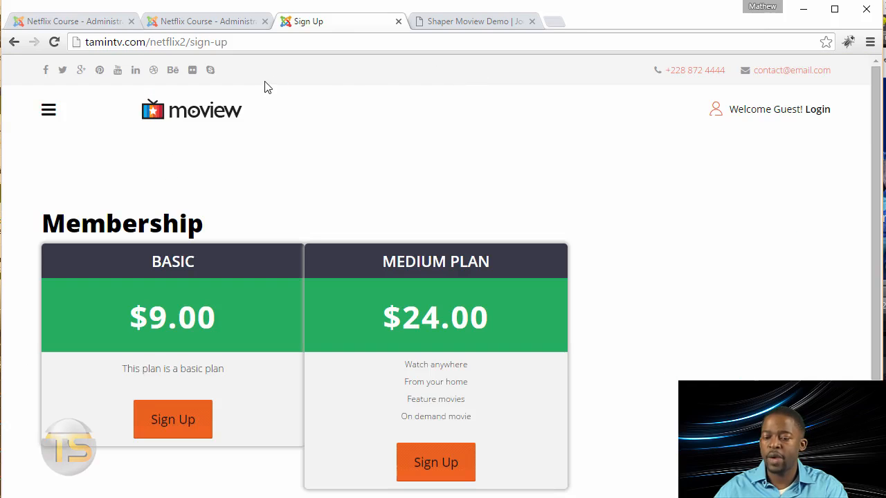
pyautogui.click(54, 42)
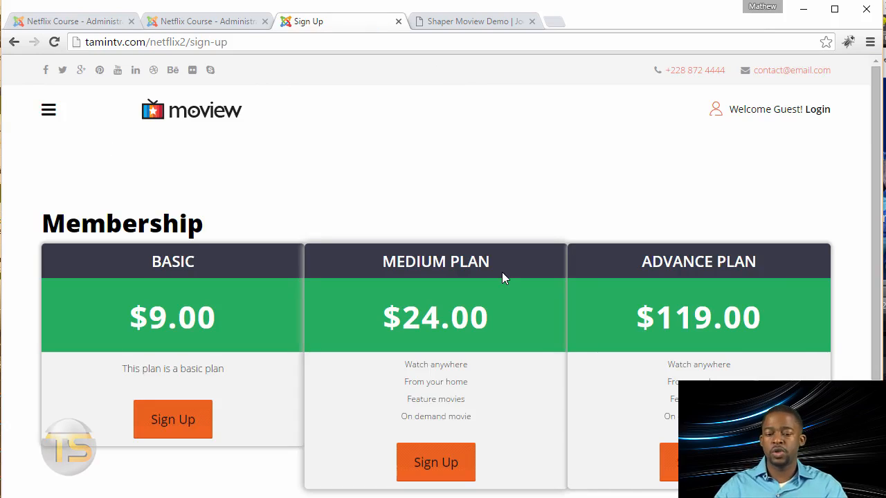
pyautogui.moveTo(475, 425); pyautogui.dragTo(466, 410)
pyautogui.click(463, 409)
pyautogui.scroll(-3, 462, 409)
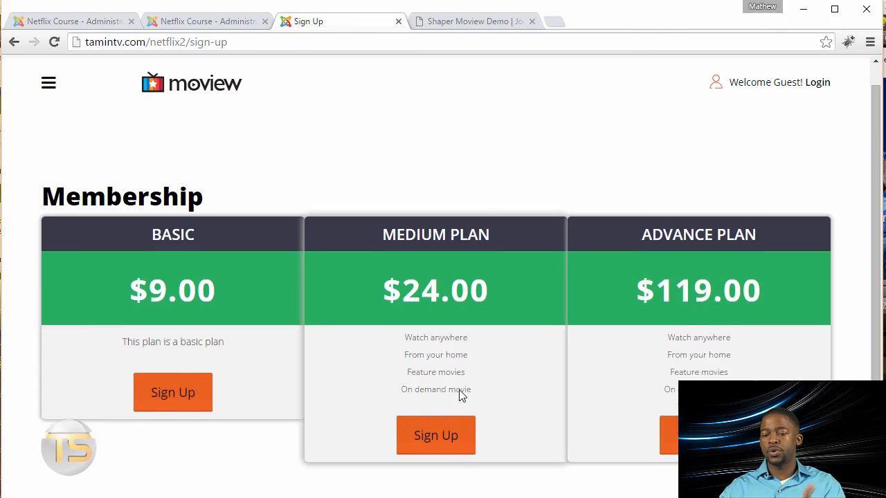
pyautogui.scroll(3, 463, 394)
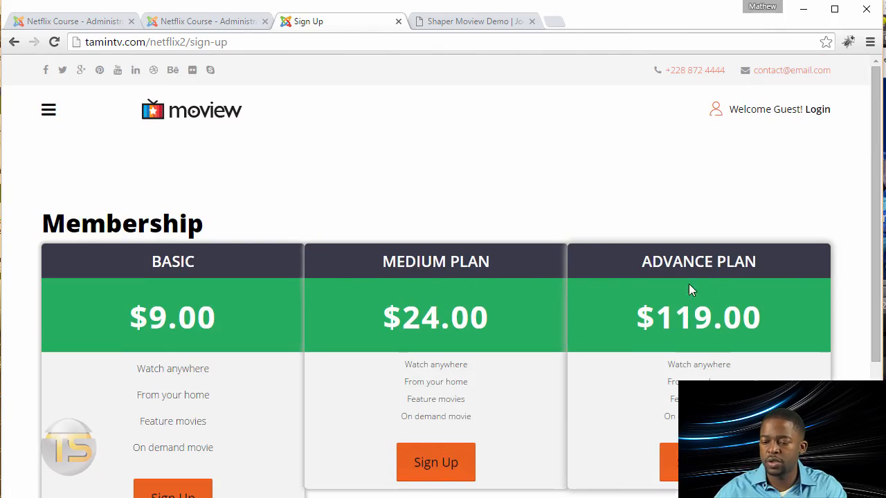
# - Open the Sign Up menu item's recommended plan option, and save and close the Basic plan to look up the plan IDs
pyautogui.click(87, 22)
pyautogui.click(213, 23)
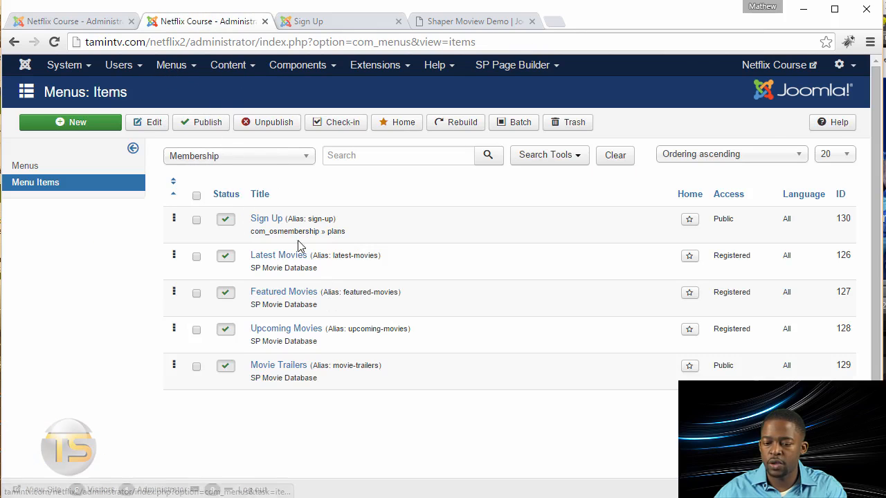
pyautogui.click(271, 220)
pyautogui.moveTo(60, 231)
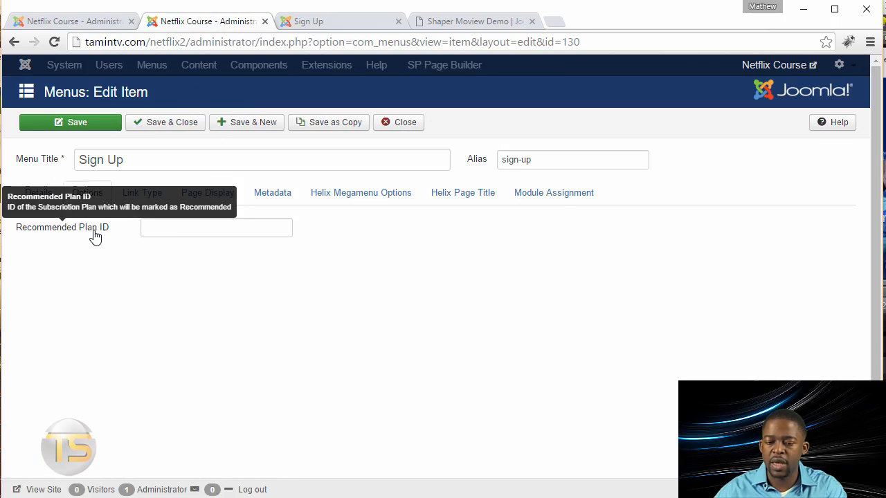
pyautogui.click(61, 17)
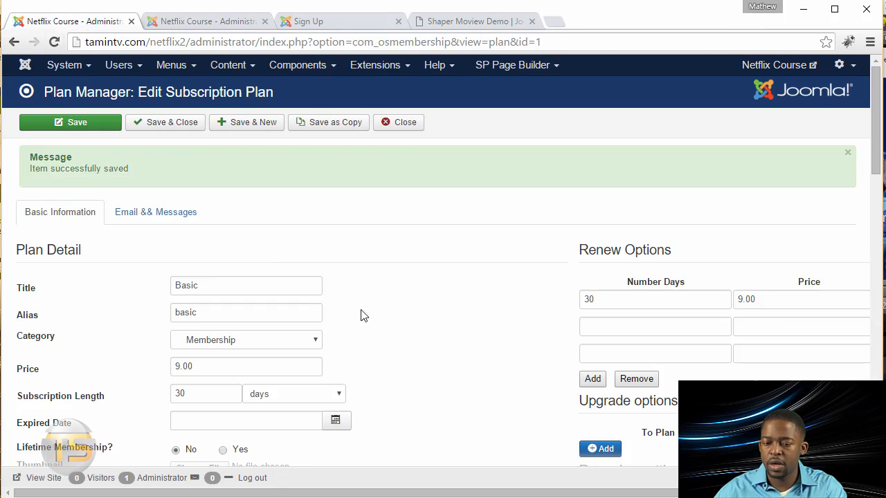
pyautogui.click(169, 125)
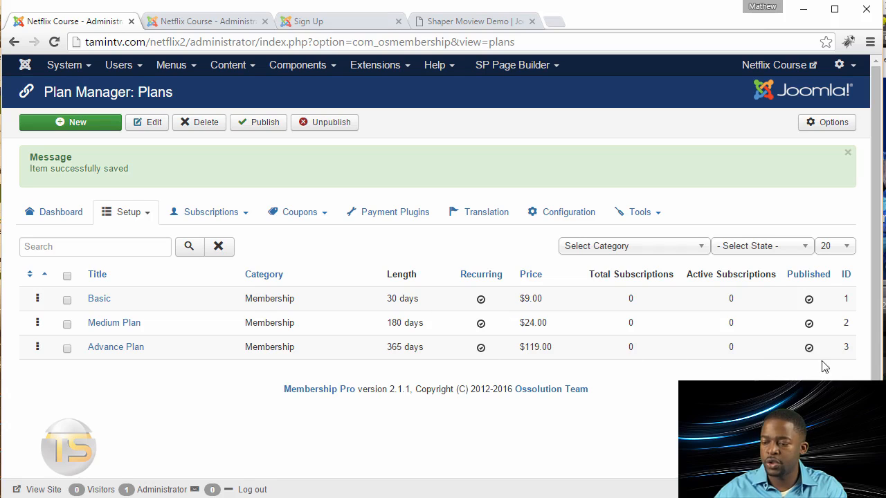
# - Set the Sign Up menu item's Recommended Plan ID to 2 and save the menu item
pyautogui.click(207, 21)
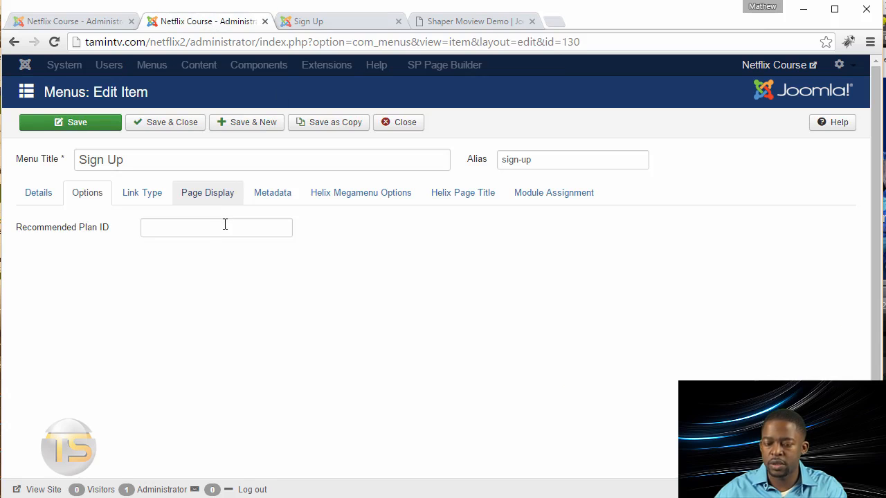
pyautogui.click(222, 228)
pyautogui.write('2')
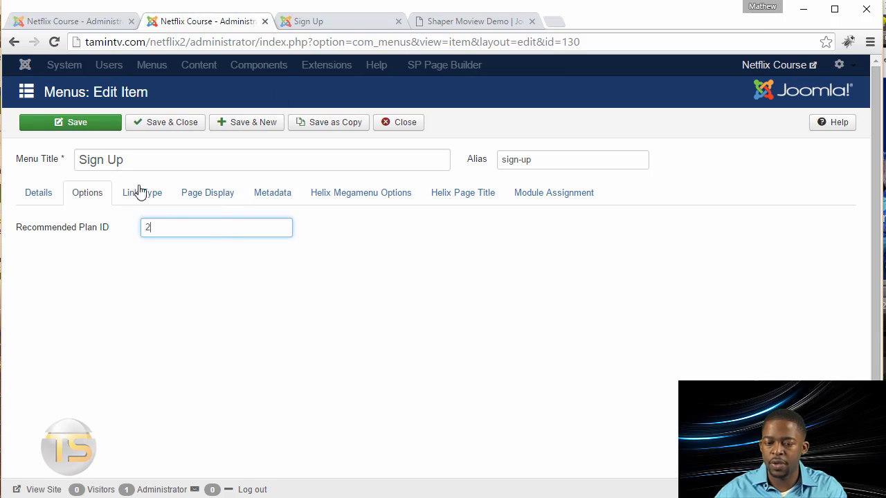
pyautogui.click(85, 123)
# - Reload the website's Sign Up page and check how the recommended plan is marked among the membership plans
pyautogui.click(332, 21)
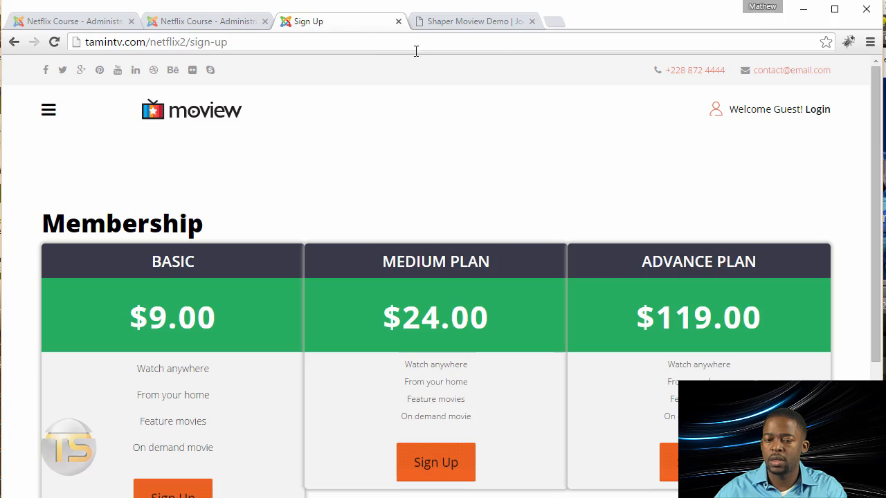
pyautogui.click(54, 42)
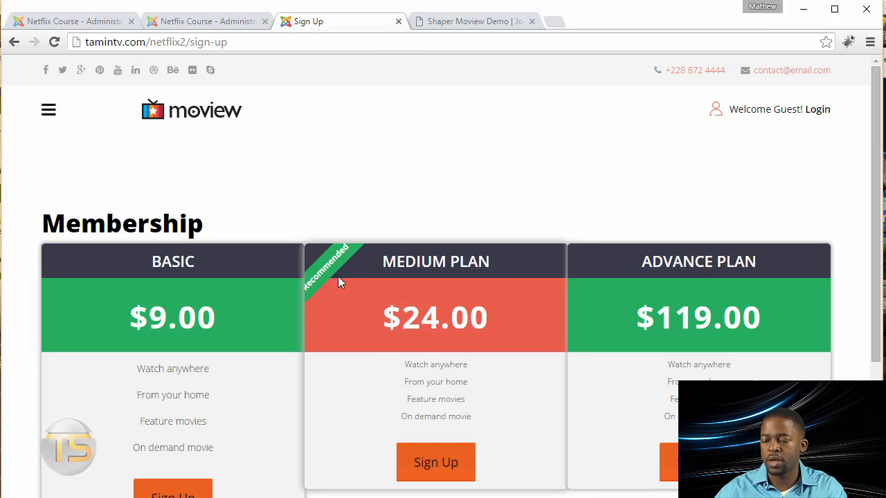
pyautogui.scroll(-2, 381, 332)
pyautogui.scroll(2, 382, 333)
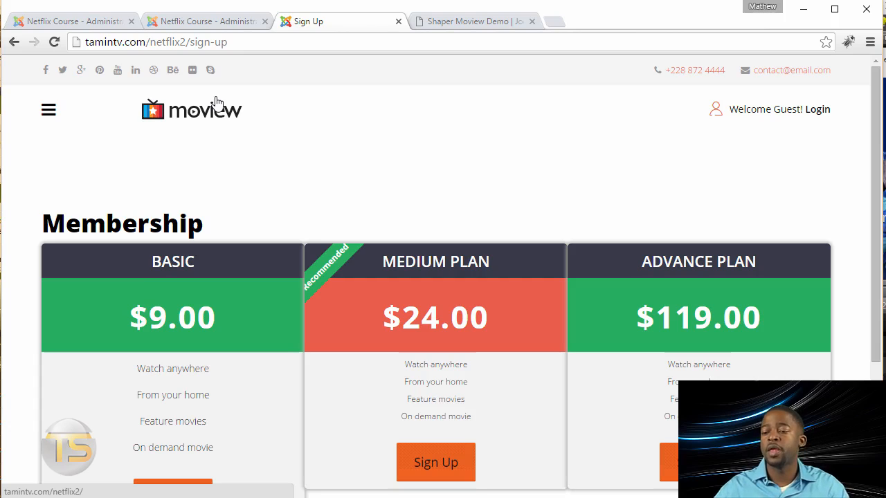
pyautogui.scroll(-3, 287, 148)
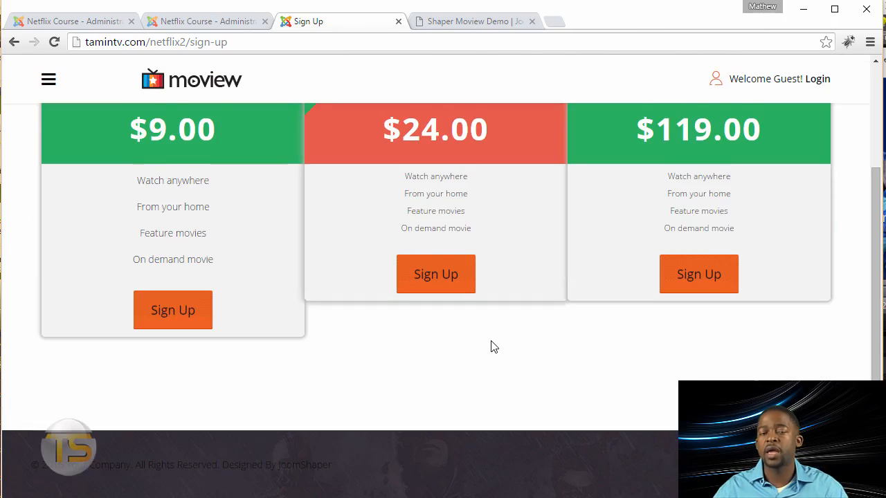
pyautogui.scroll(3, 493, 346)
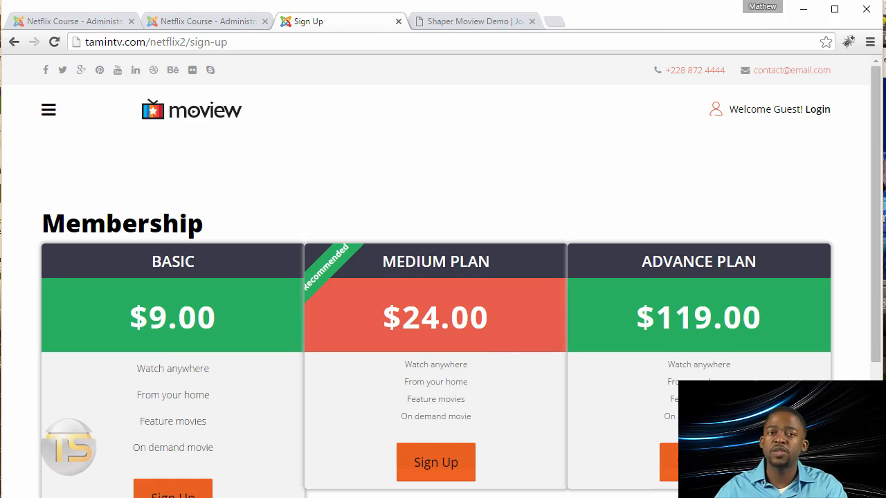